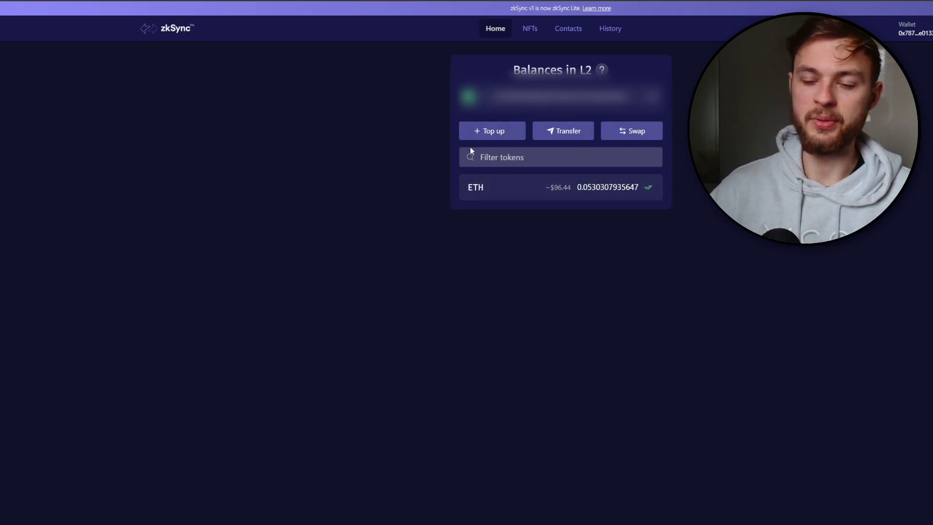
Try .1 in zkSync Lite's bridge deposit form, then go to the Orbiter bridge
{"action": "left_click", "coordinate": [491, 131]}
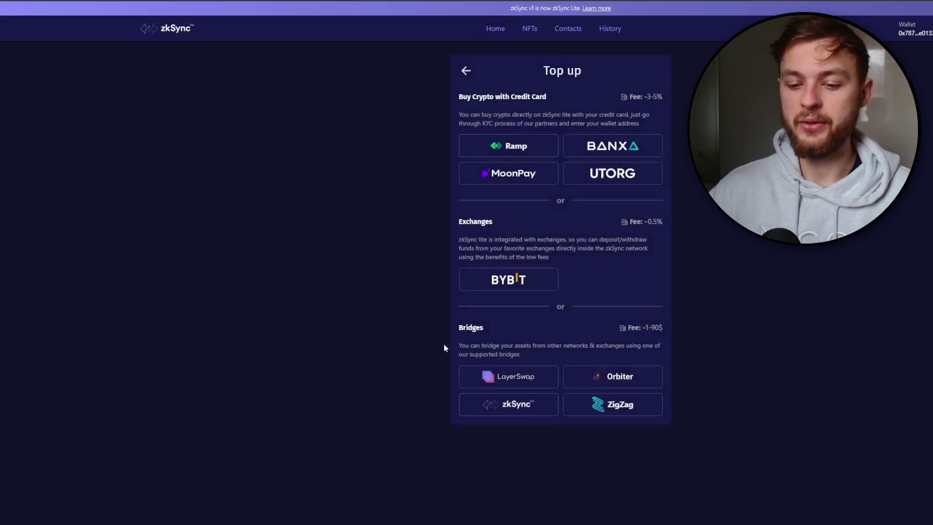
{"action": "left_click", "coordinate": [515, 340]}
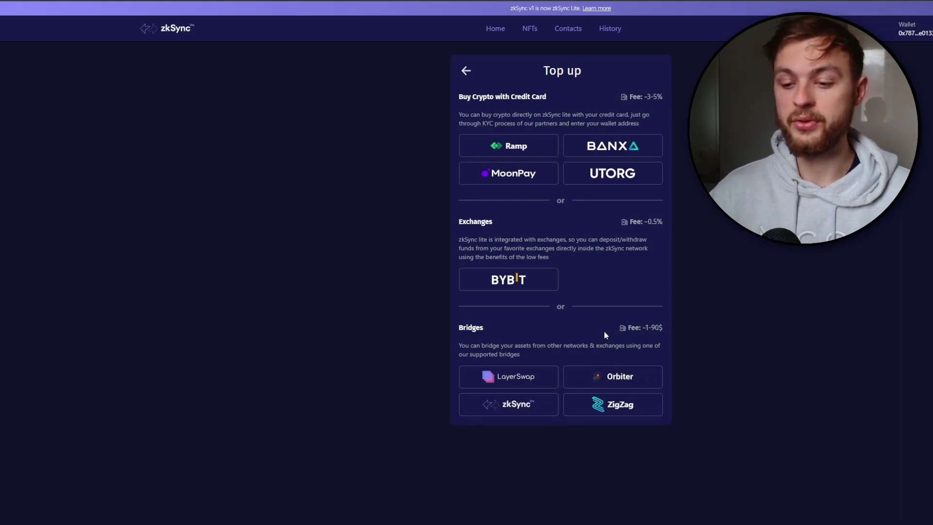
{"action": "left_click", "coordinate": [520, 411]}
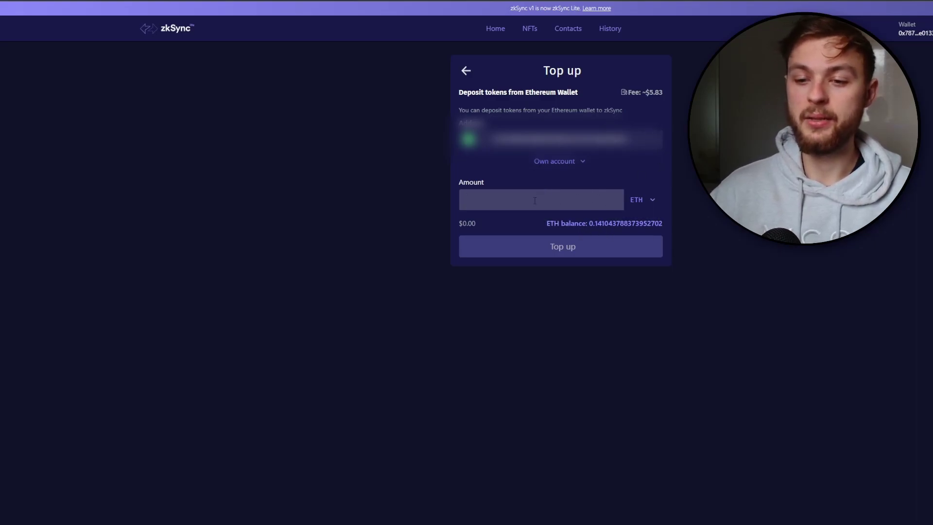
{"action": "type", "text": ".1"}
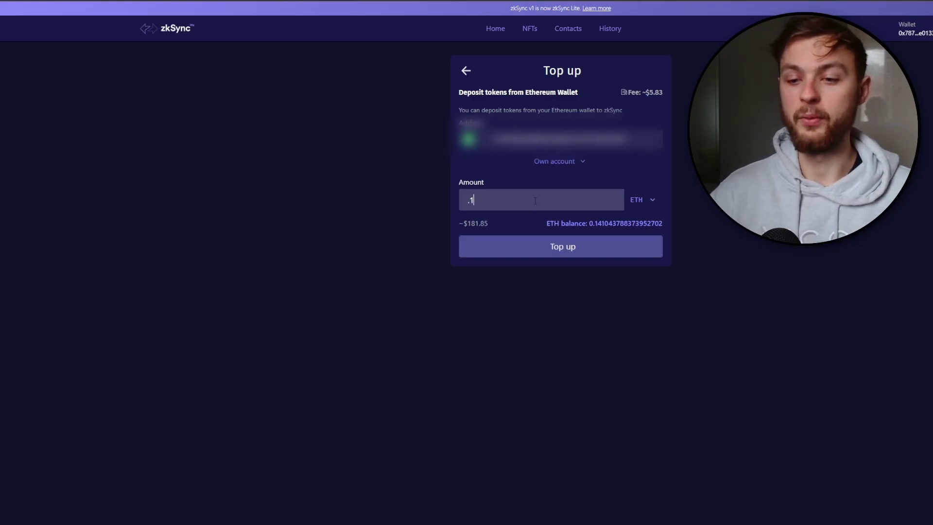
{"action": "left_click", "coordinate": [467, 72]}
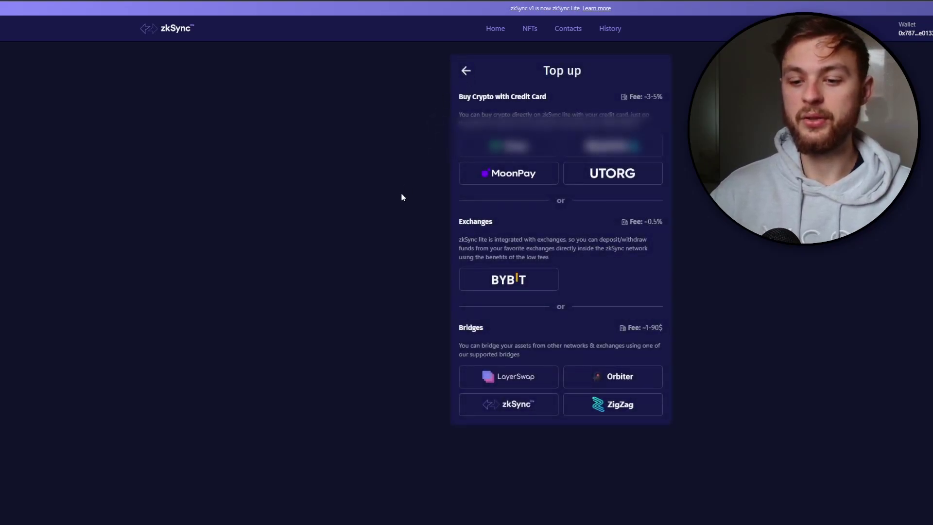
{"action": "left_click", "coordinate": [606, 379]}
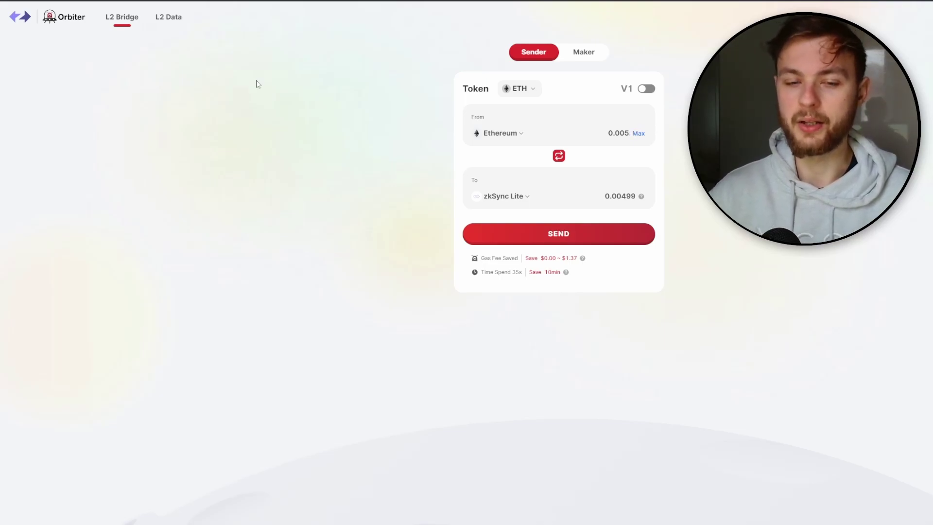
Leave the Orbiter form for the zkSync Top up tab, then go to ZigZag Bridge
{"action": "key", "text": "ctrl+Tab"}
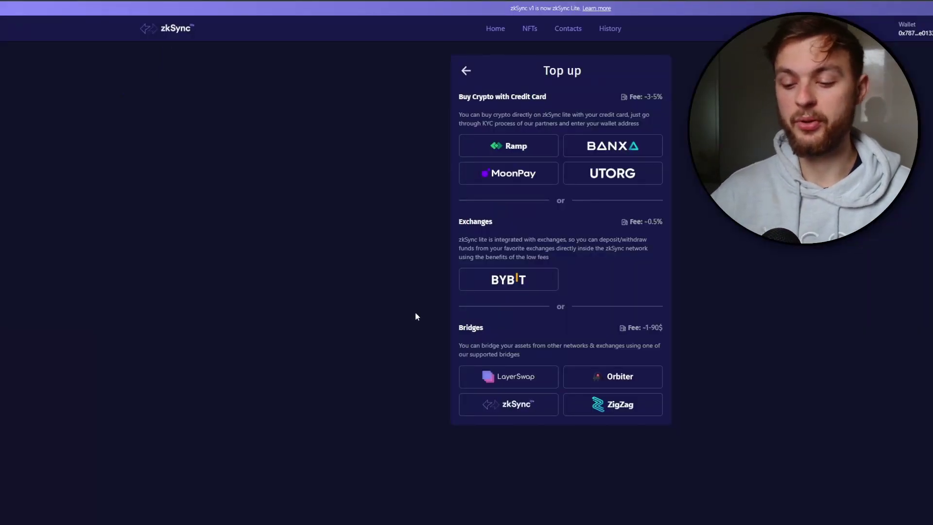
{"action": "key", "text": "ctrl+Tab"}
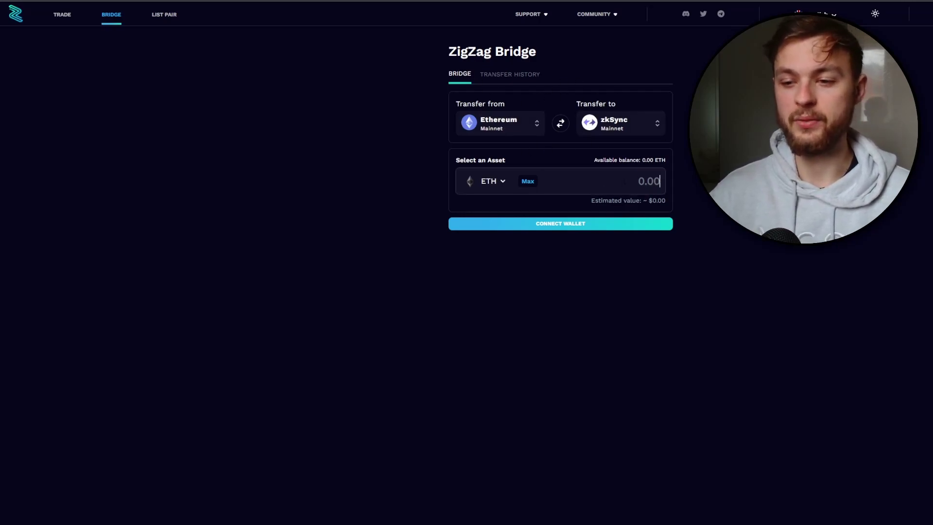
Enter 0.04 ETH as the ZigZag Bridge amount from Ethereum to zkSync
{"action": "type", "text": "0.004"}
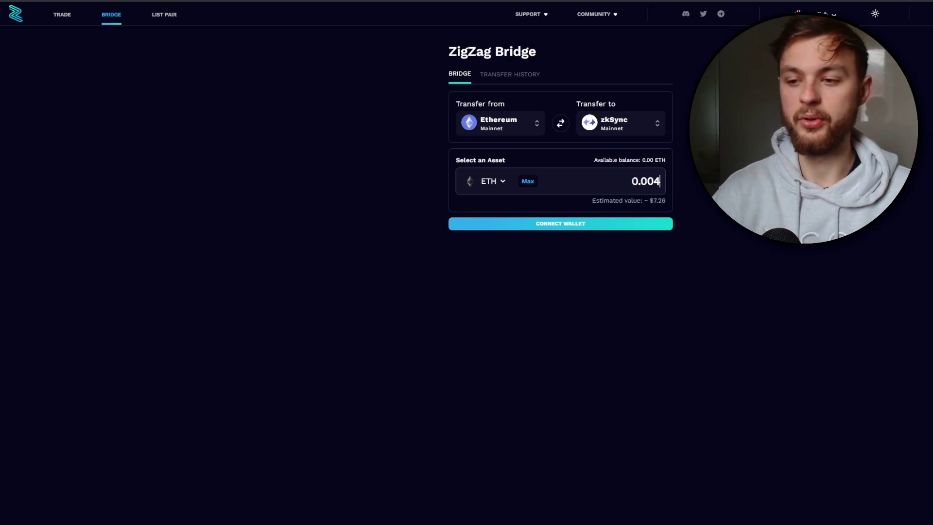
{"action": "key", "text": "BackSpace"}
{"action": "key", "text": "BackSpace"}
{"action": "type", "text": "4"}
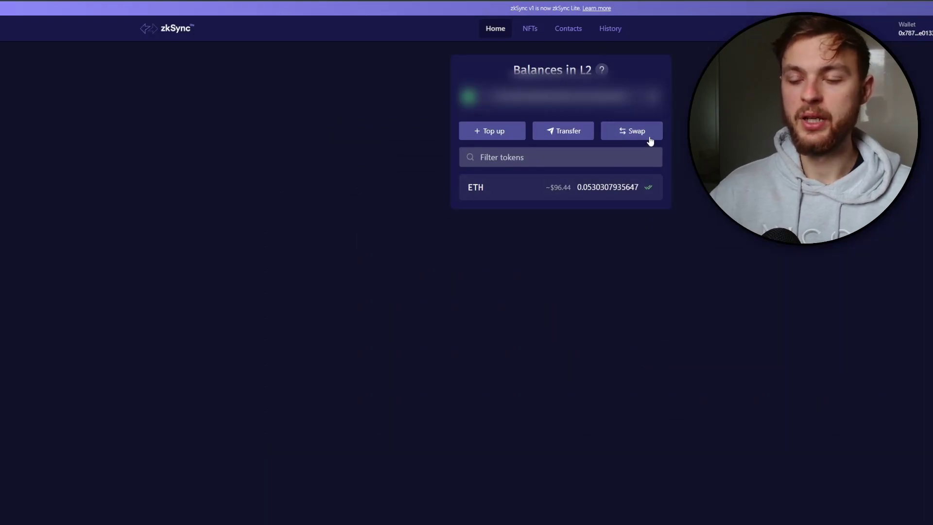
Open ZigZag Exchange on the ETH/USDC pair and switch the order form to SELL
{"action": "left_click", "coordinate": [636, 131]}
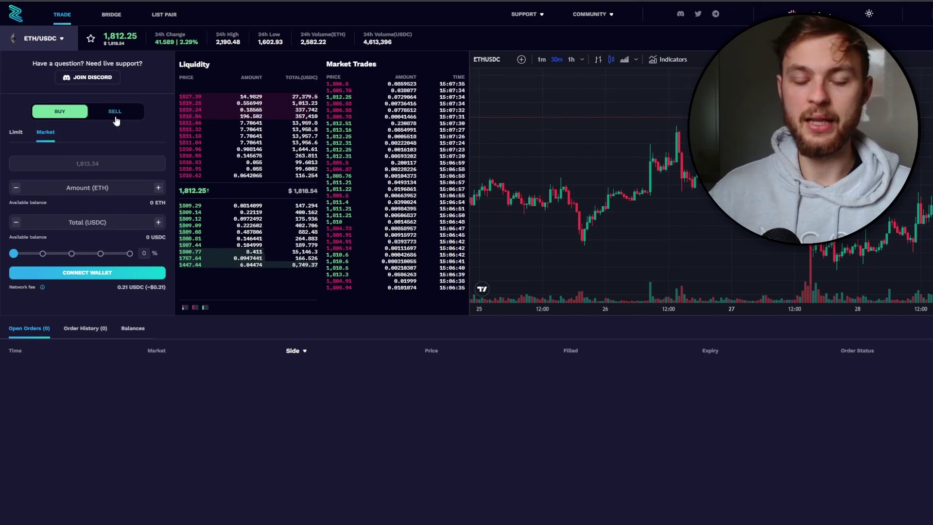
{"action": "left_click", "coordinate": [54, 38]}
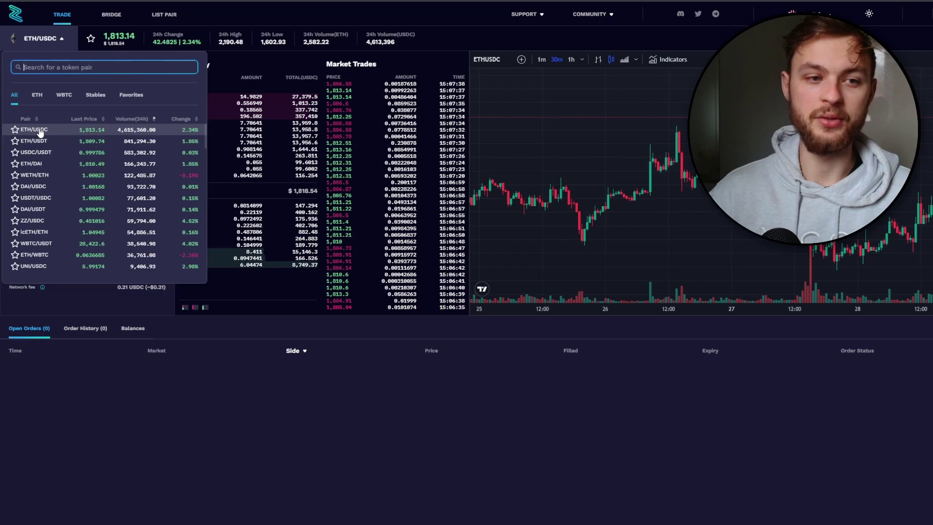
{"action": "left_click", "coordinate": [67, 42]}
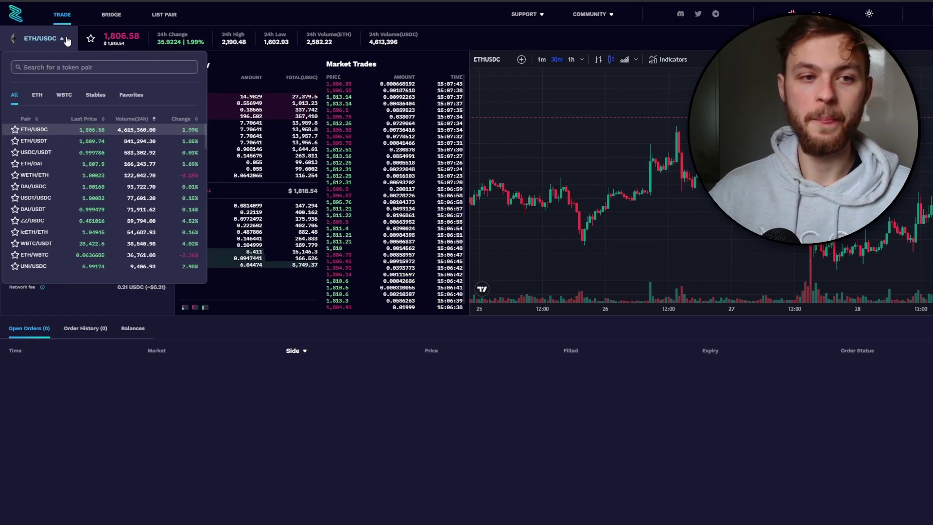
{"action": "left_click", "coordinate": [116, 111]}
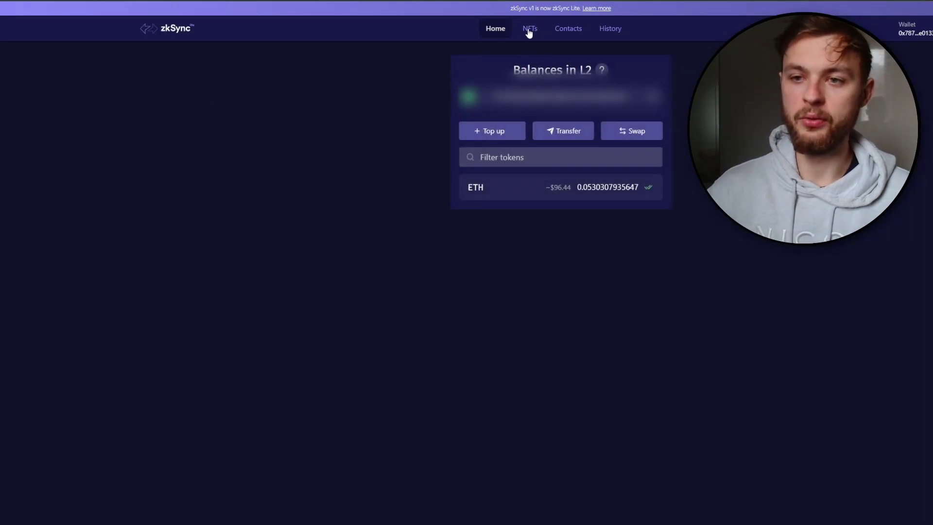
Open the Mint NFT form from zkSync Lite's NFTs tab
{"action": "left_click", "coordinate": [530, 30]}
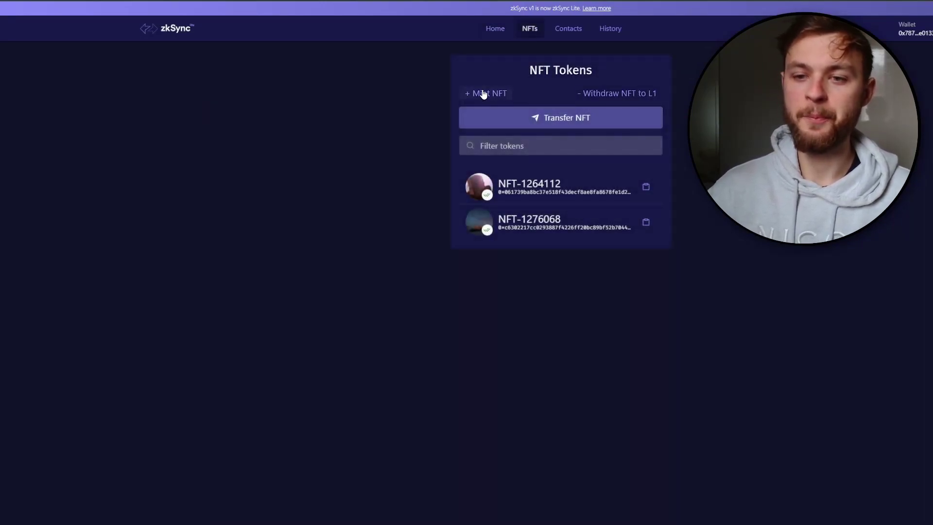
{"action": "left_click", "coordinate": [484, 94]}
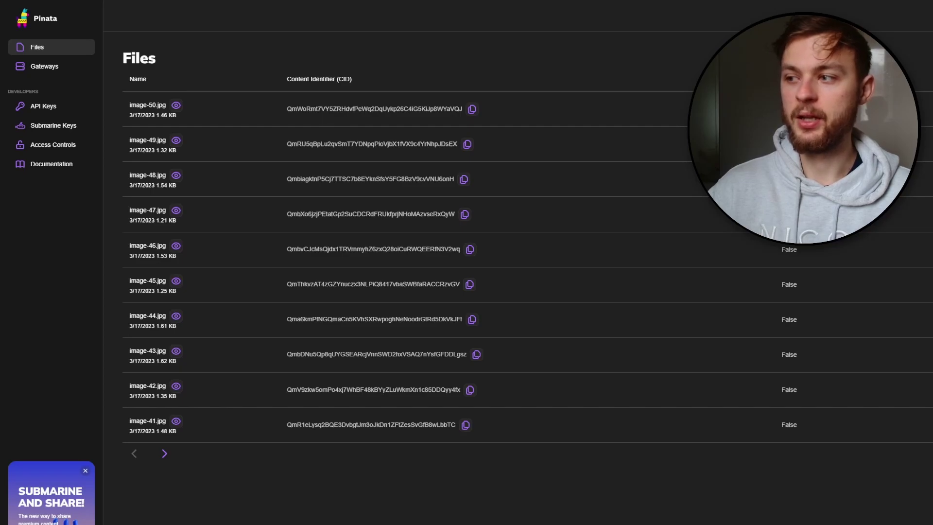
Dismiss Pinata's Upload File modal and copy image-50.jpg's CID
{"action": "left_click", "coordinate": [884, 58]}
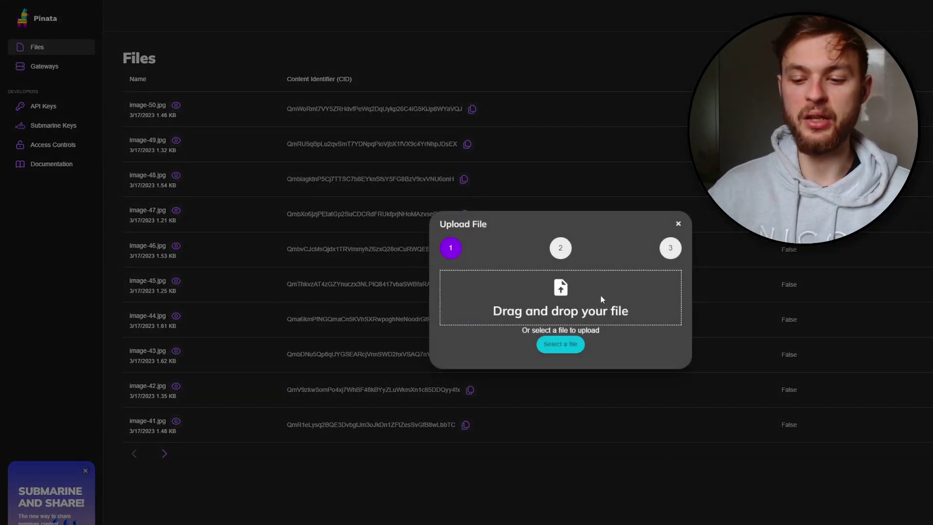
{"action": "left_click", "coordinate": [678, 223]}
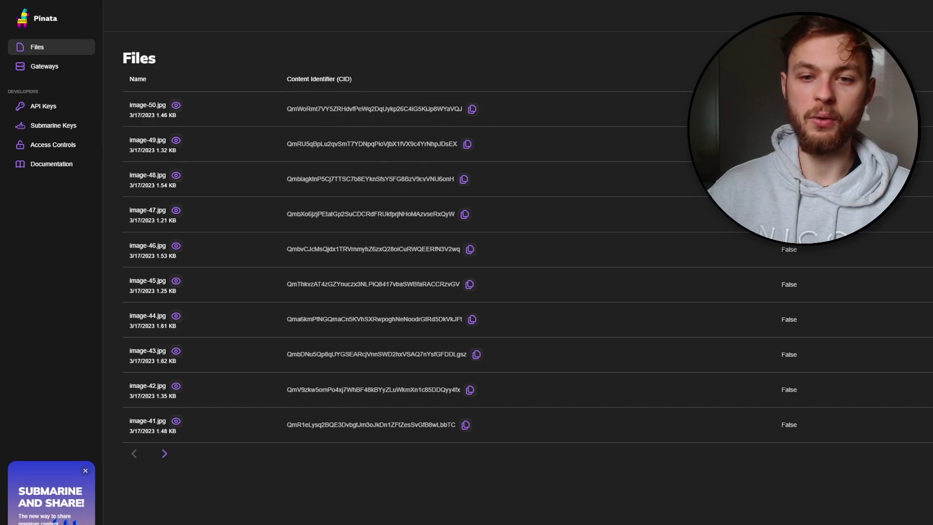
{"action": "left_click", "coordinate": [472, 108]}
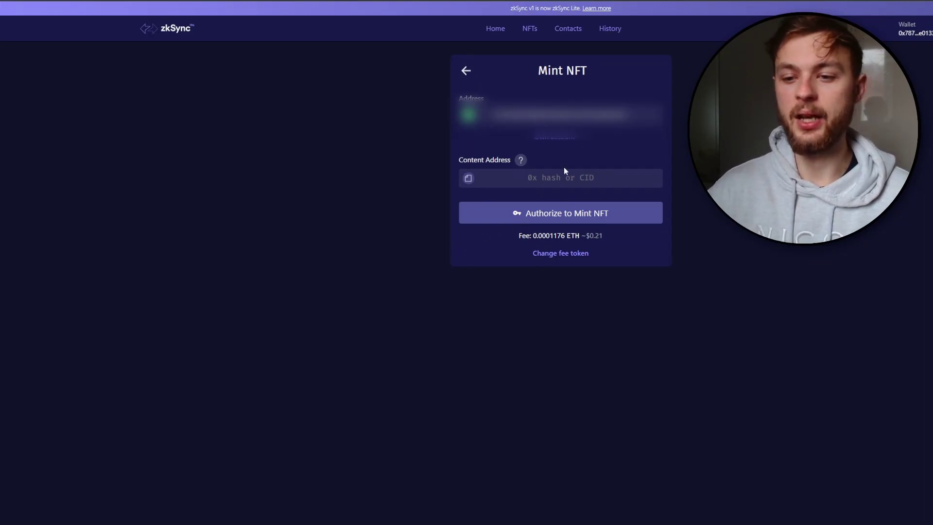
Paste image-50's CID into the Content Address field and return to the NFT list
{"action": "key", "text": "ctrl+v"}
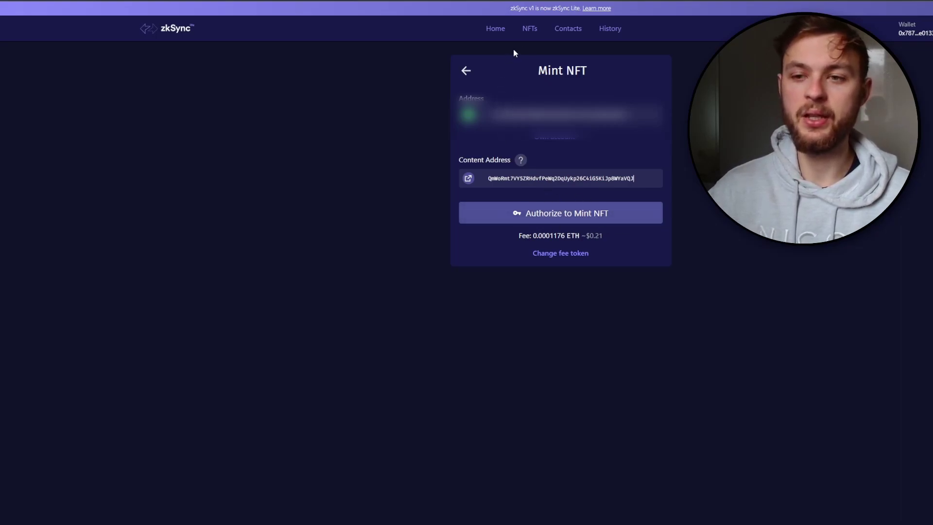
{"action": "left_click", "coordinate": [530, 28]}
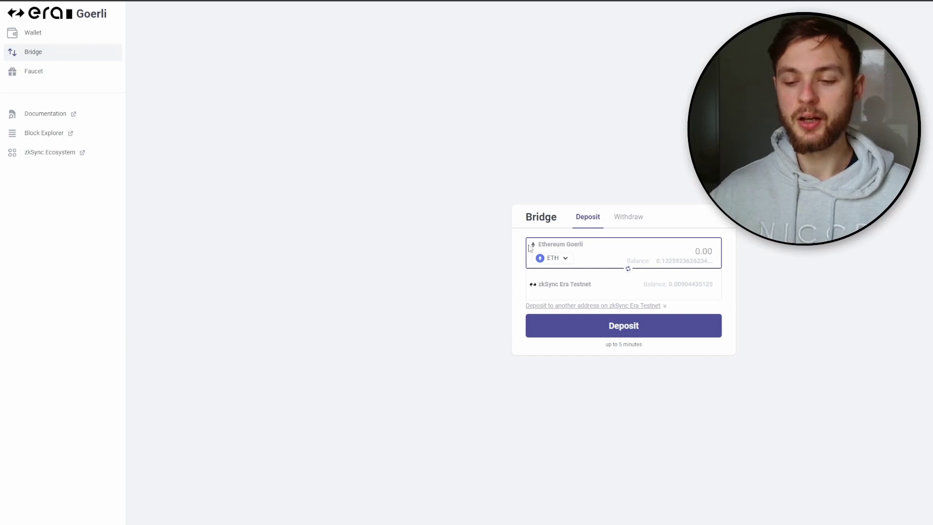
Open the Faucet page from zkSync Era Portal's sidebar
{"action": "left_click", "coordinate": [47, 72]}
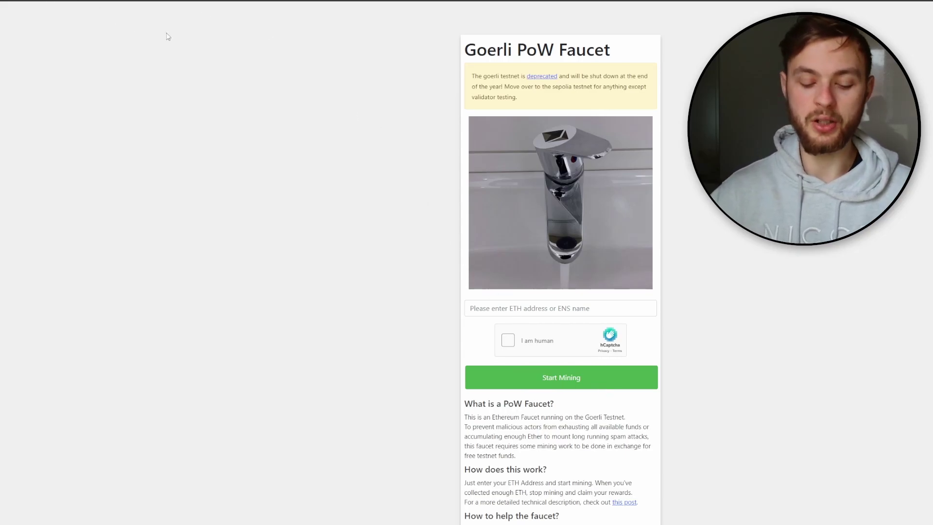
Visit the zkSync Testnet Faucet, see it is out of funds, and return to Goerli faucet
{"action": "key", "text": "ctrl+l"}
{"action": "key", "text": "ctrl+v"}
{"action": "key", "text": "Return"}
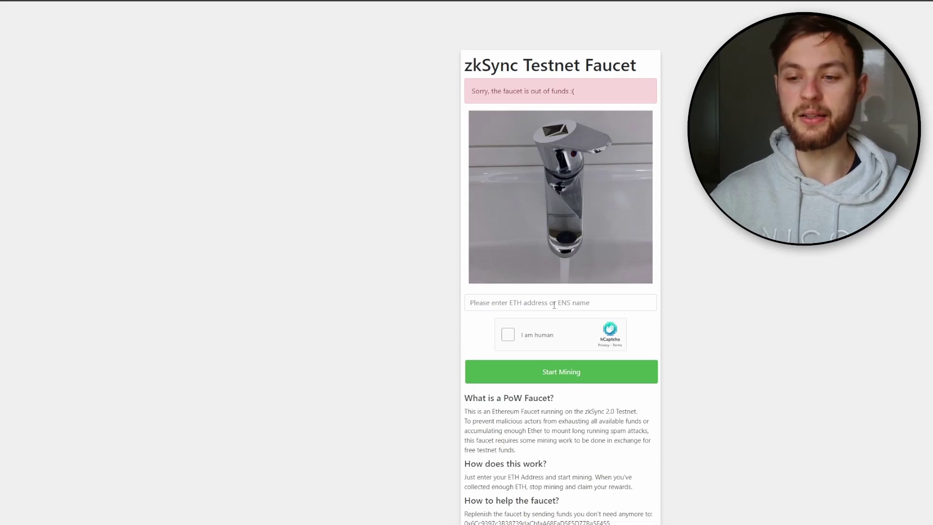
{"action": "key", "text": "alt+Left"}
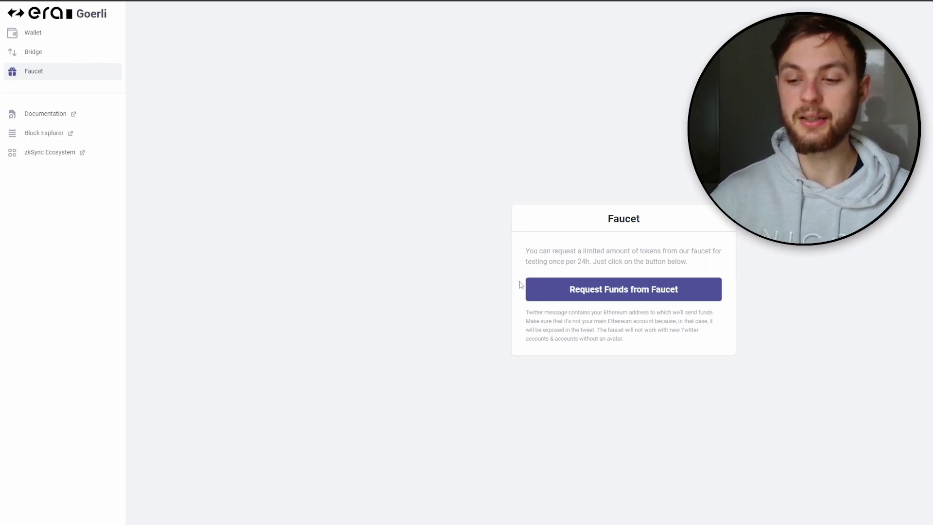
Enter .1 ETH as the Ethereum Goerli amount on the Era Portal bridge deposit
{"action": "left_click", "coordinate": [63, 55]}
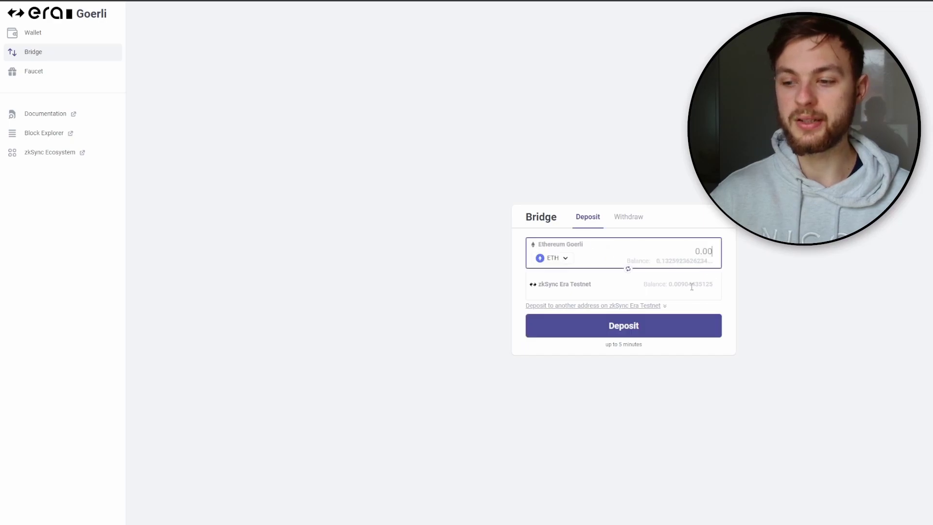
{"action": "type", "text": ".1"}
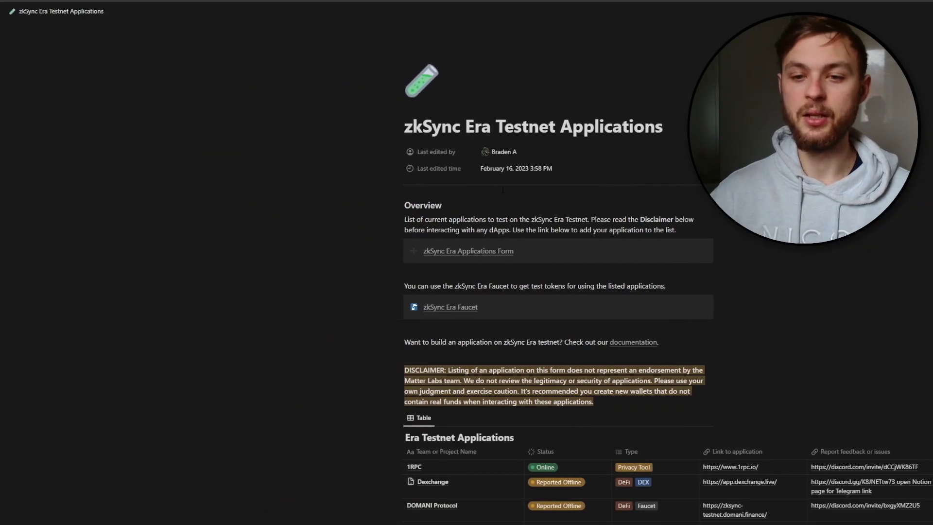
Scroll the Era Testnet Applications table and open the MES Protocol link
{"action": "scroll", "coordinate": [356, 237], "scroll_direction": "down", "scroll_amount": 8}
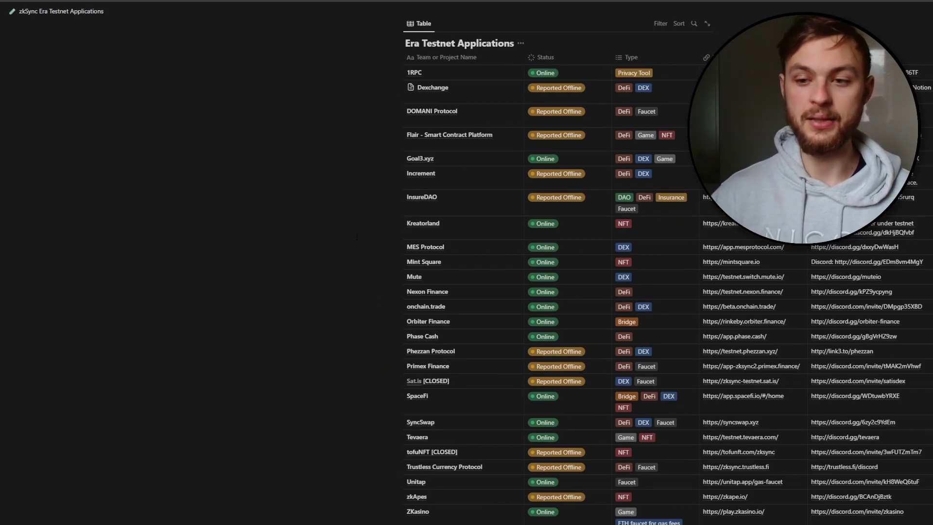
{"action": "scroll", "coordinate": [357, 237], "scroll_direction": "up", "scroll_amount": 2}
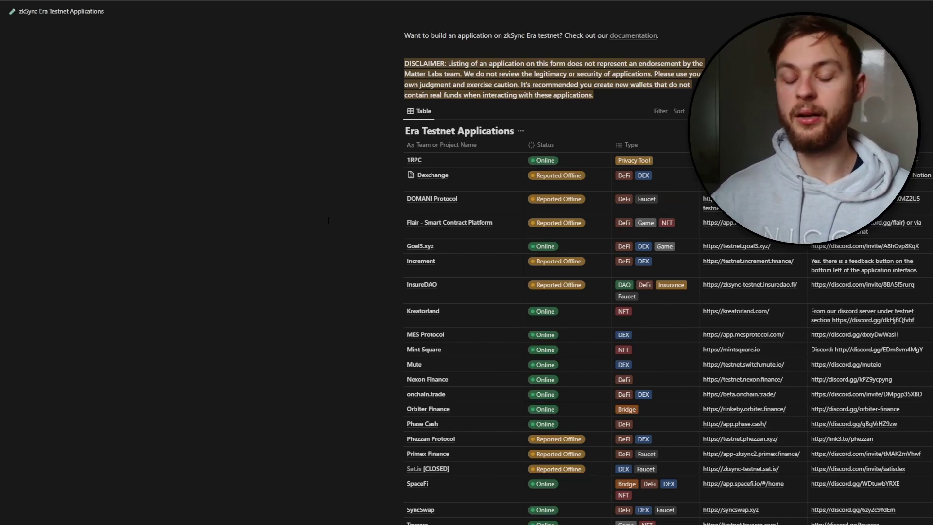
{"action": "scroll", "coordinate": [329, 219], "scroll_direction": "down", "scroll_amount": 3}
{"action": "scroll", "coordinate": [371, 141], "scroll_direction": "up", "scroll_amount": 2}
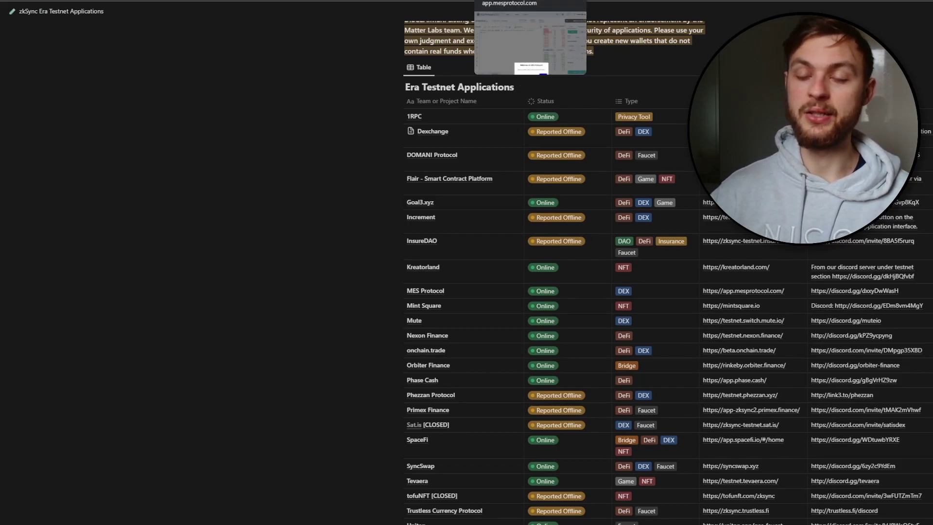
{"action": "left_click", "coordinate": [510, 1]}
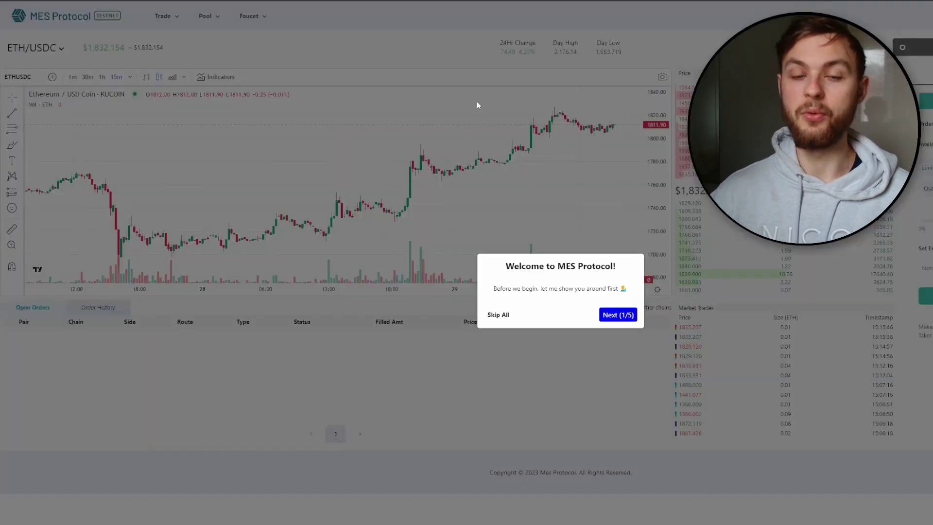
Dismiss the Welcome to MES Protocol dialog to reveal the ETH/USDC trading page
{"action": "left_click", "coordinate": [614, 315]}
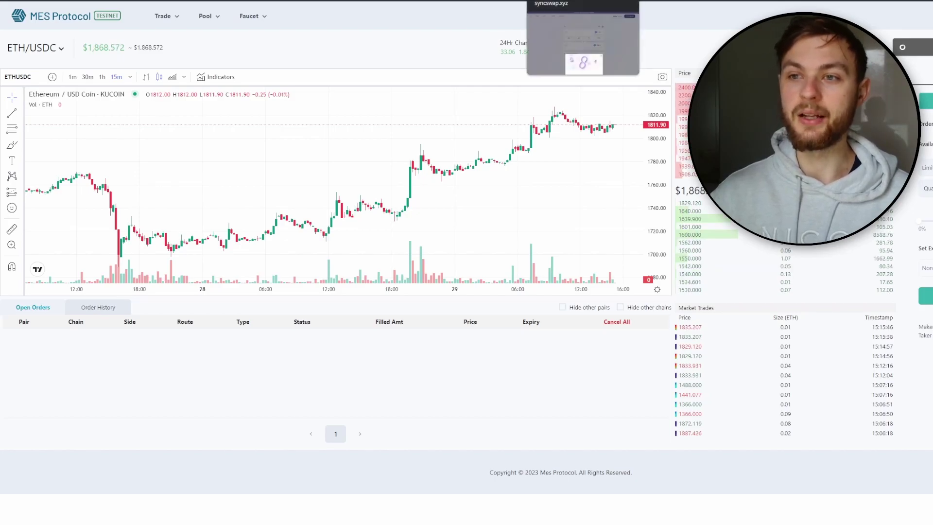
{"action": "left_click", "coordinate": [530, 1]}
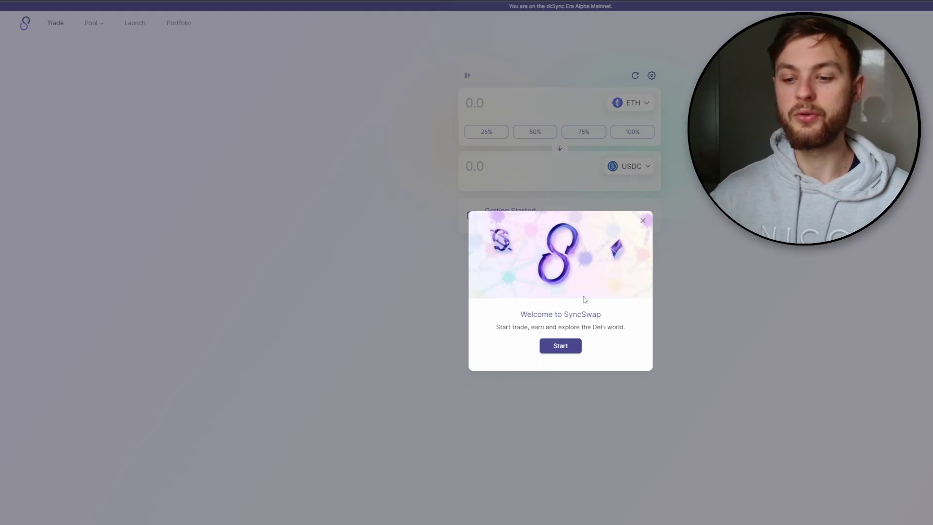
Open the zkSync space and review its Community, Security, Twitter and jointhemission quests and XP
{"action": "left_click", "coordinate": [643, 220]}
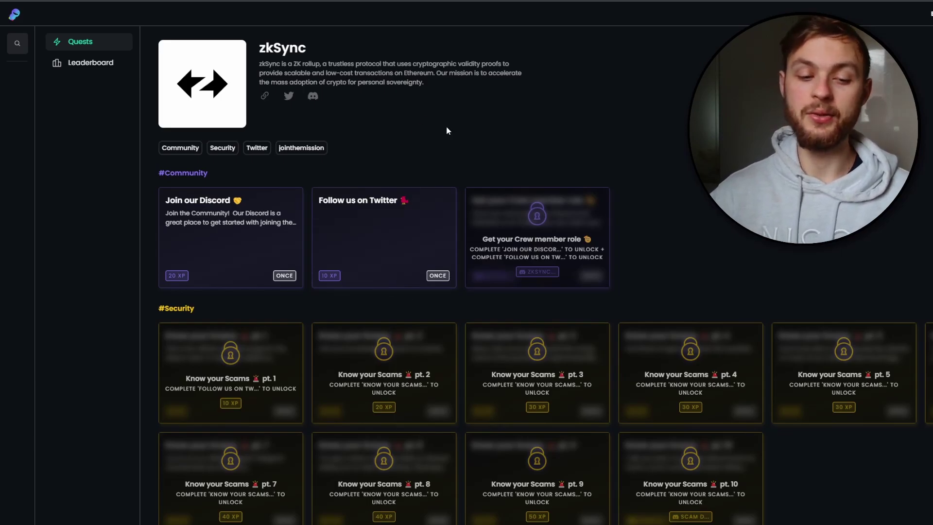
{"action": "scroll", "coordinate": [401, 204], "scroll_direction": "down", "scroll_amount": 7}
{"action": "scroll", "coordinate": [424, 263], "scroll_direction": "up", "scroll_amount": 7}
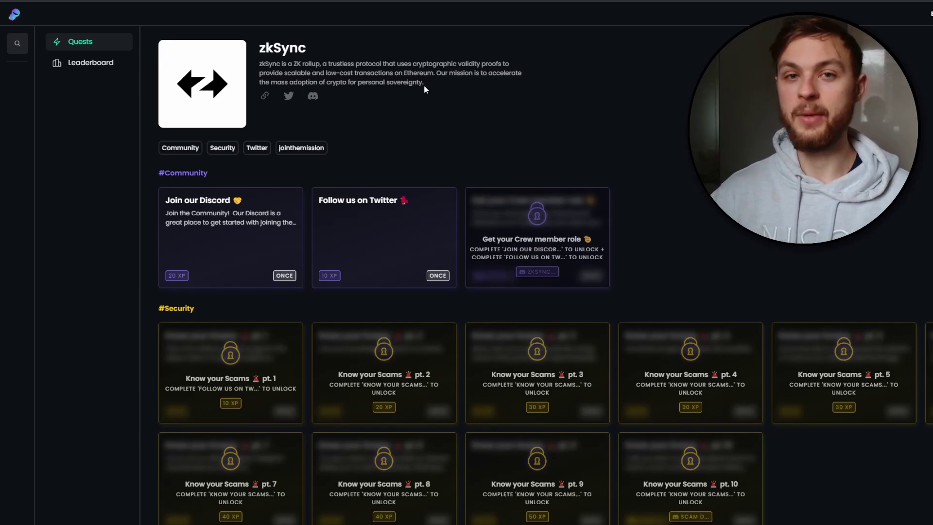
{"action": "scroll", "coordinate": [486, 225], "scroll_direction": "down", "scroll_amount": 6}
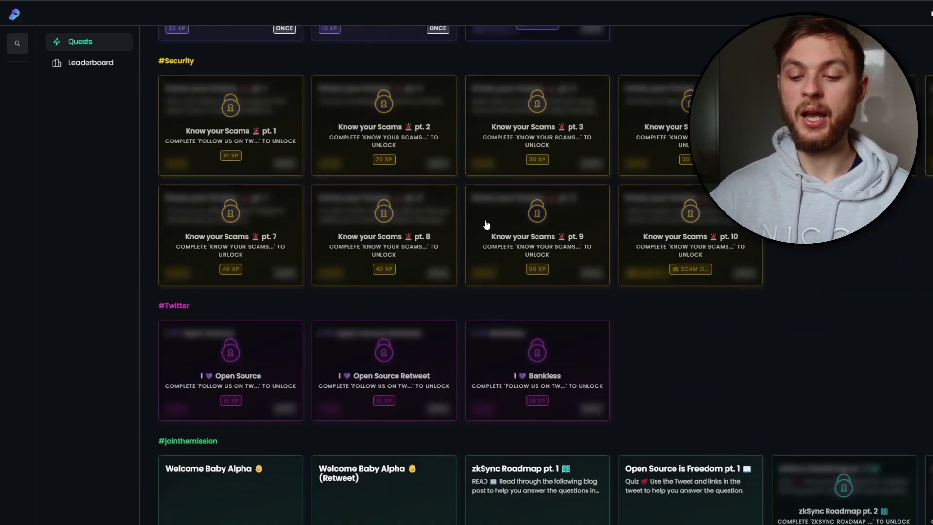
{"action": "scroll", "coordinate": [309, 202], "scroll_direction": "up", "scroll_amount": 4}
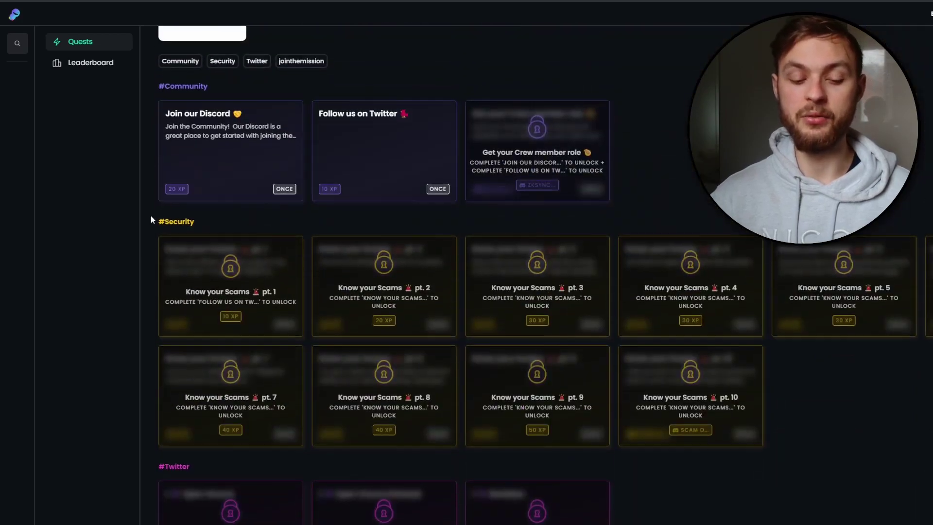
{"action": "scroll", "coordinate": [139, 286], "scroll_direction": "down", "scroll_amount": 4}
{"action": "scroll", "coordinate": [680, 317], "scroll_direction": "down", "scroll_amount": 2}
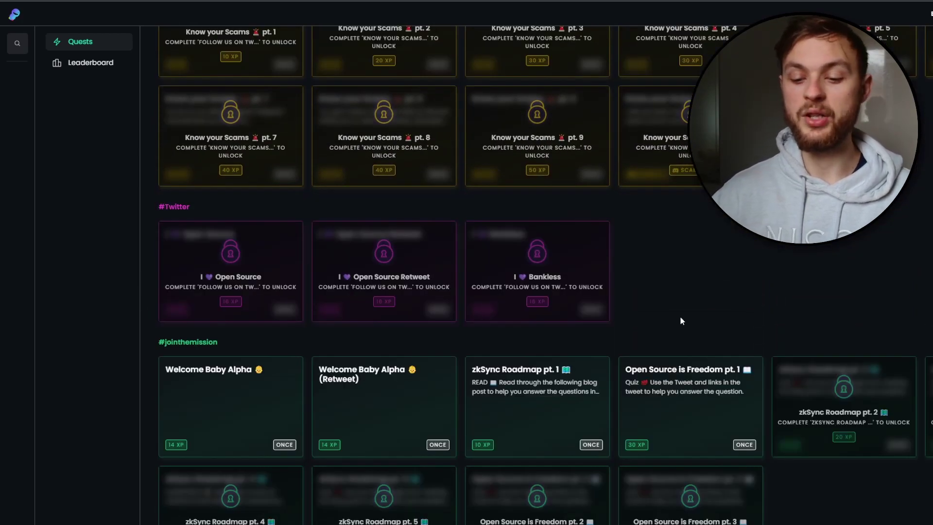
{"action": "scroll", "coordinate": [681, 320], "scroll_direction": "up", "scroll_amount": 7}
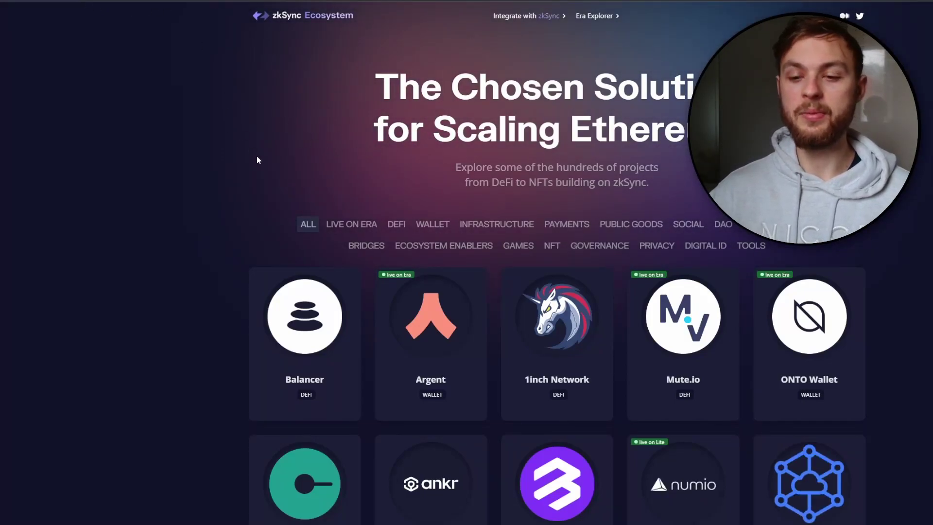
Scroll down through the zkSync Ecosystem project cards and back up to the top
{"action": "scroll", "coordinate": [249, 163], "scroll_direction": "down", "scroll_amount": 3}
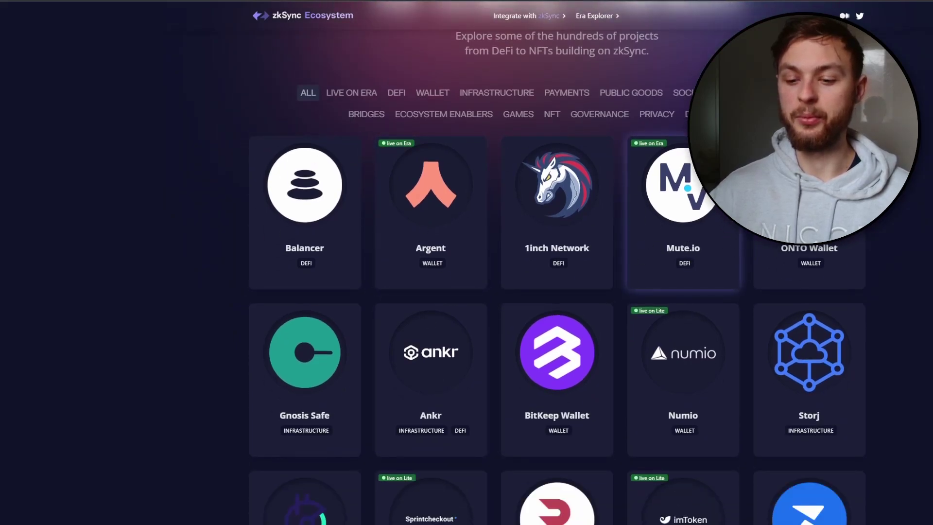
{"action": "scroll", "coordinate": [246, 298], "scroll_direction": "down", "scroll_amount": 5}
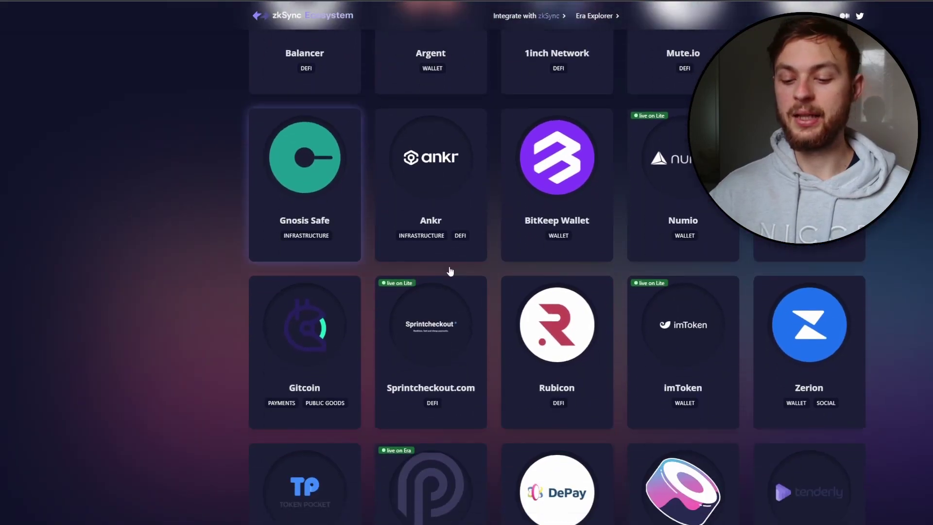
{"action": "scroll", "coordinate": [779, 266], "scroll_direction": "up", "scroll_amount": 6}
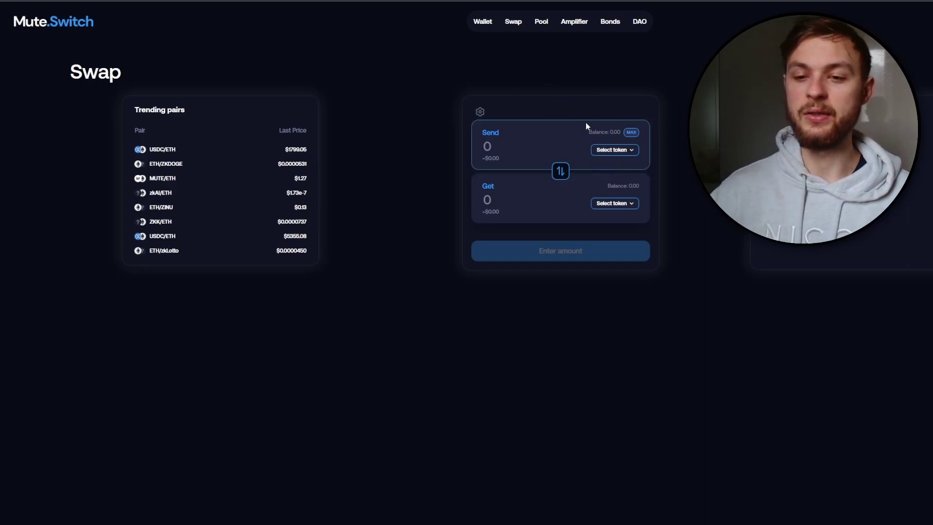
Try the Send and Get token selectors, then view the Pool page and the $0.0 Wallet overview
{"action": "left_click", "coordinate": [615, 151]}
{"action": "left_click", "coordinate": [515, 243]}
{"action": "left_click", "coordinate": [615, 203]}
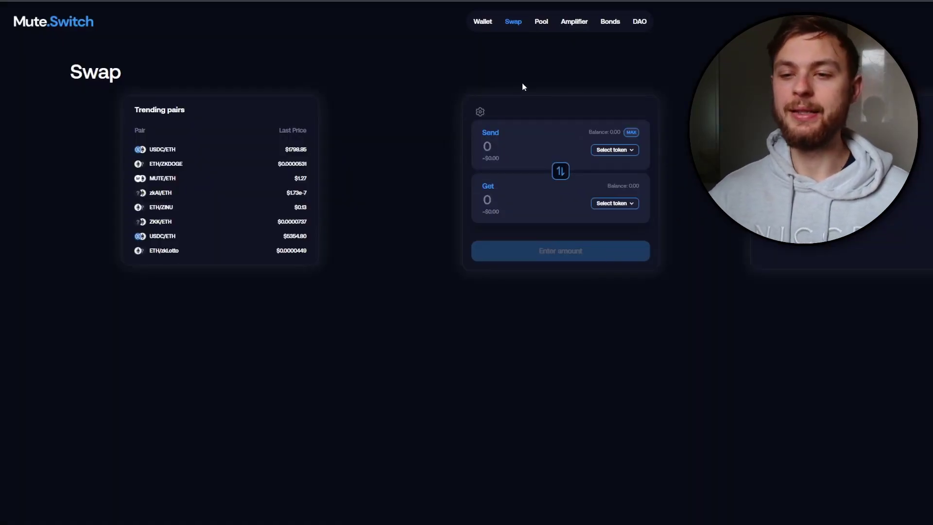
{"action": "left_click", "coordinate": [541, 24]}
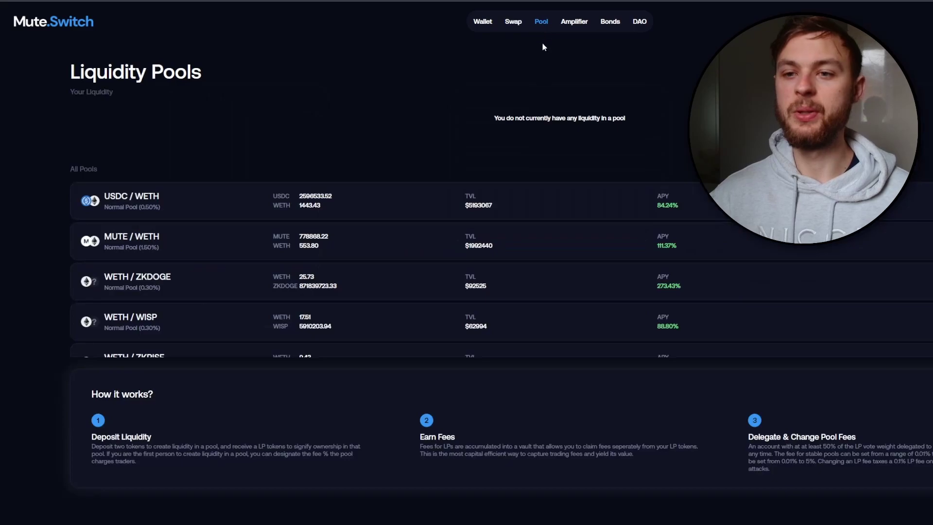
{"action": "left_click", "coordinate": [482, 32]}
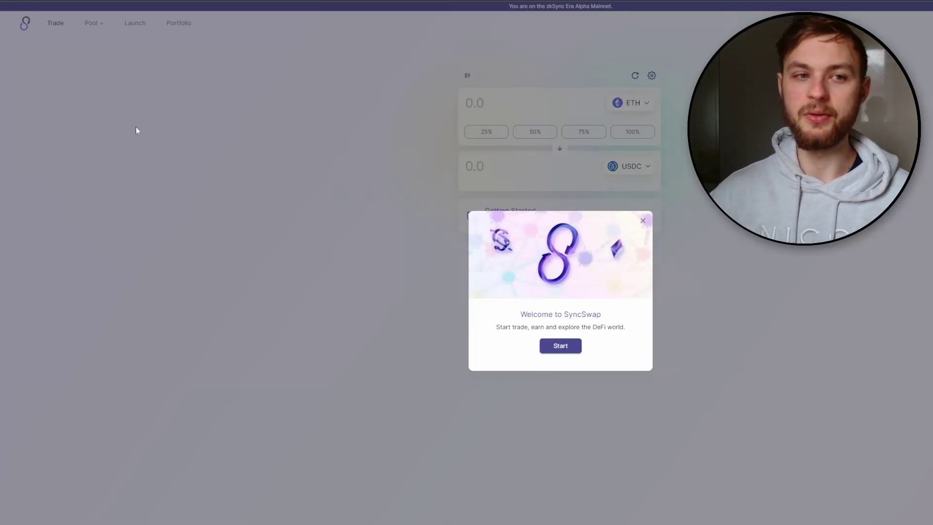
Close the Welcome to SyncSwap dialog and glance at the ETH token list without choosing
{"action": "left_click", "coordinate": [643, 221]}
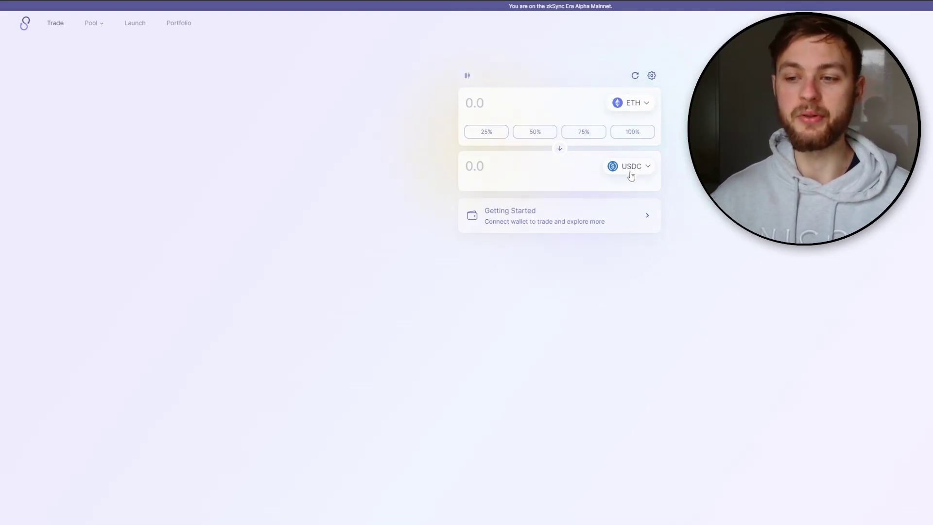
{"action": "left_click", "coordinate": [631, 104]}
{"action": "left_click", "coordinate": [567, 127]}
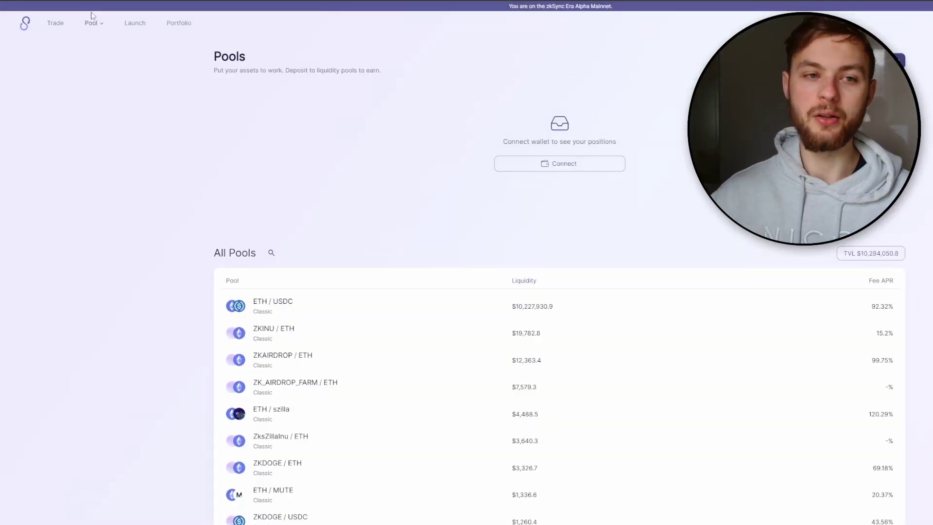
Browse the All Pools table, led by ETH/USDC with $10,227,930.9 liquidity
{"action": "left_click", "coordinate": [93, 19]}
{"action": "left_click", "coordinate": [108, 59]}
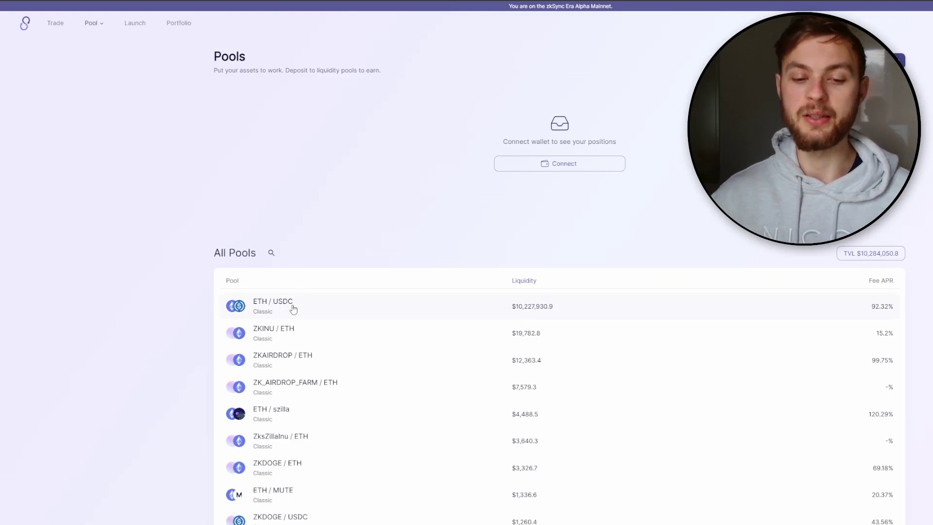
{"action": "scroll", "coordinate": [370, 277], "scroll_direction": "down", "scroll_amount": 3}
{"action": "scroll", "coordinate": [335, 243], "scroll_direction": "down", "scroll_amount": 1}
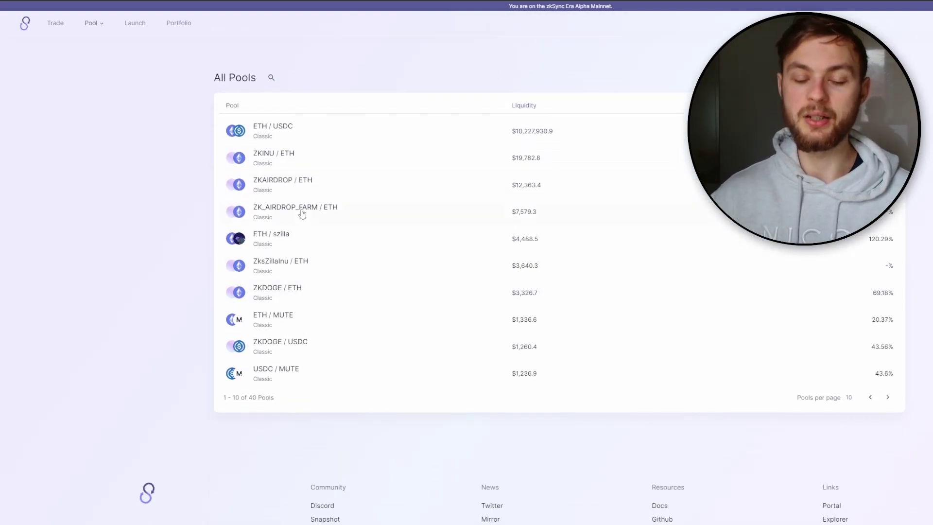
{"action": "scroll", "coordinate": [316, 214], "scroll_direction": "up", "scroll_amount": 4}
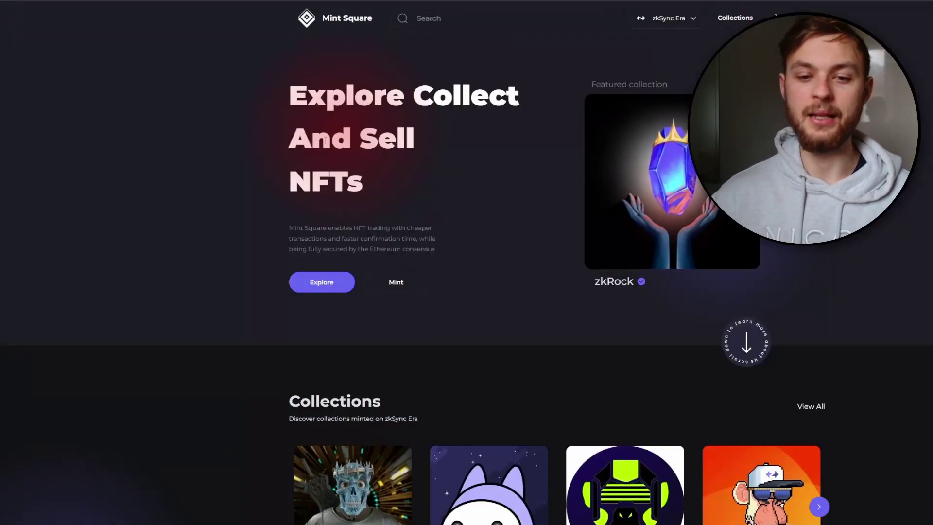
Look over the Mint Square new-NFT mint form, then return to the homepage
{"action": "left_click", "coordinate": [400, 290]}
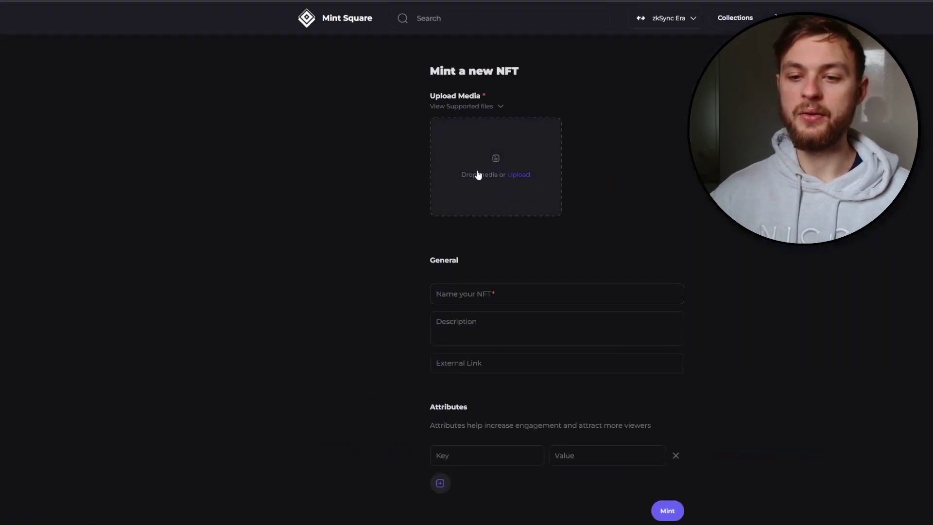
{"action": "scroll", "coordinate": [499, 192], "scroll_direction": "down", "scroll_amount": 2}
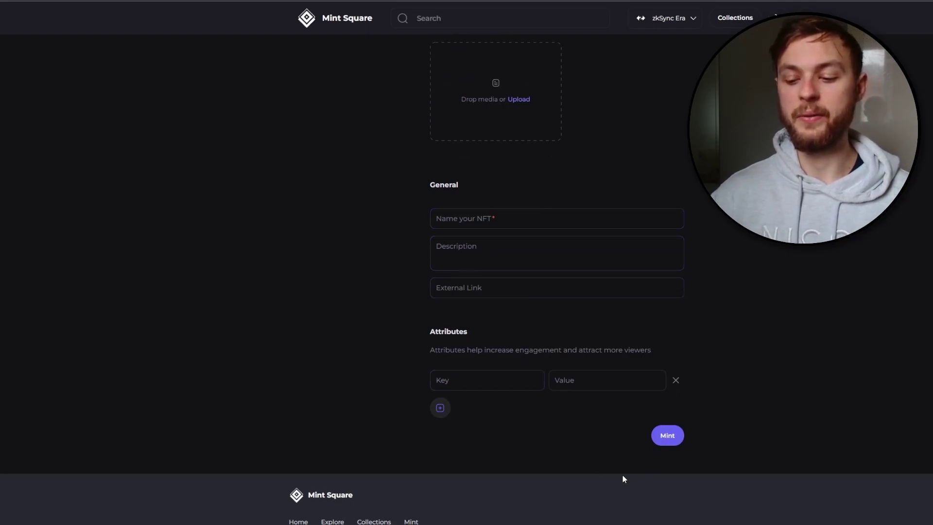
{"action": "scroll", "coordinate": [606, 235], "scroll_direction": "up", "scroll_amount": 2}
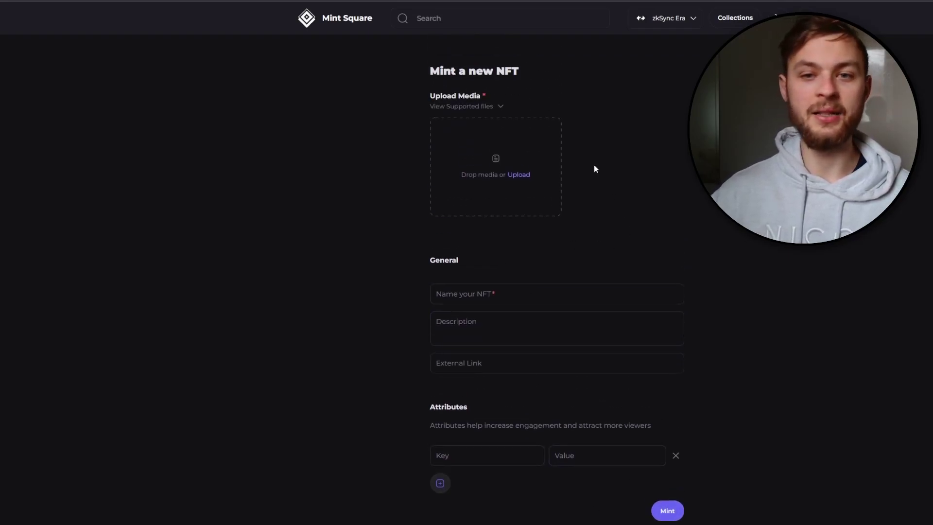
{"action": "left_click", "coordinate": [326, 21]}
Open the Skullverse collection and view the Skullverse #1433 listing priced at 0.048 ETH
{"action": "scroll", "coordinate": [367, 243], "scroll_direction": "down", "scroll_amount": 3}
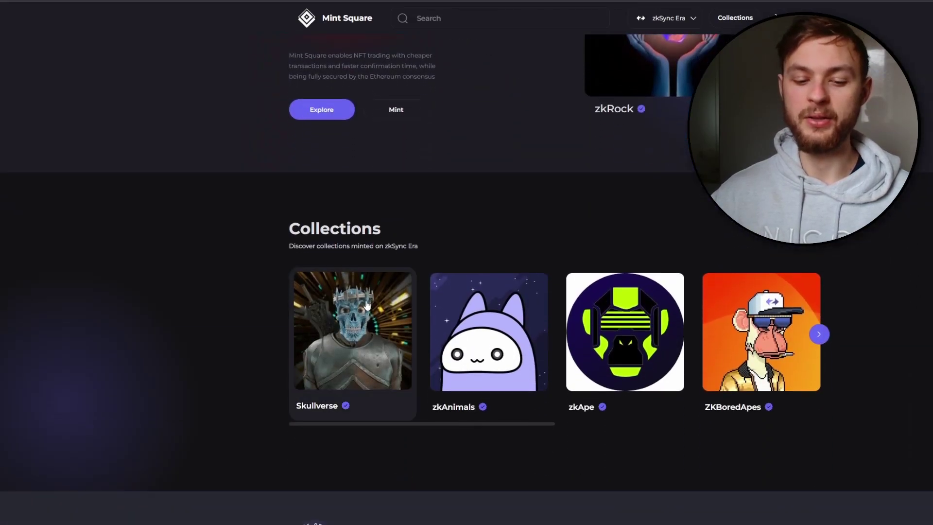
{"action": "scroll", "coordinate": [367, 305], "scroll_direction": "down", "scroll_amount": 1}
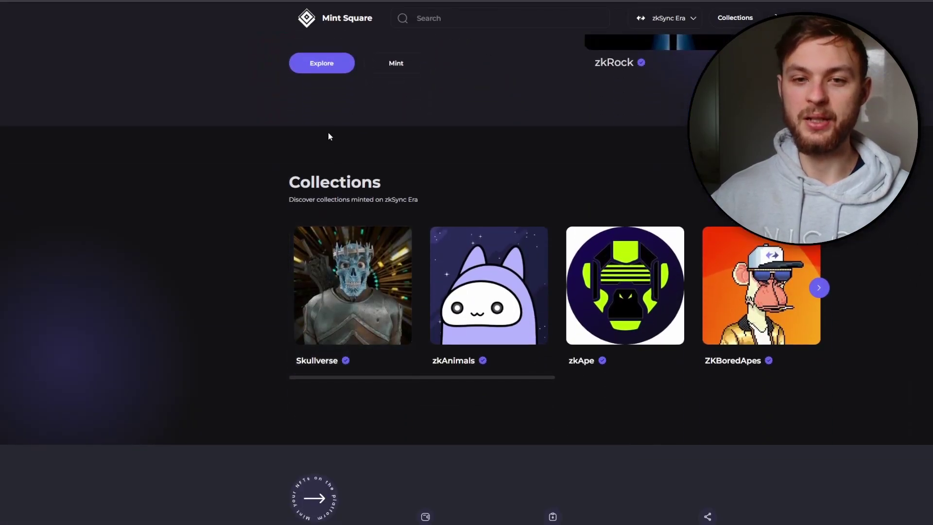
{"action": "left_click", "coordinate": [368, 297]}
{"action": "scroll", "coordinate": [471, 284], "scroll_direction": "down", "scroll_amount": 2}
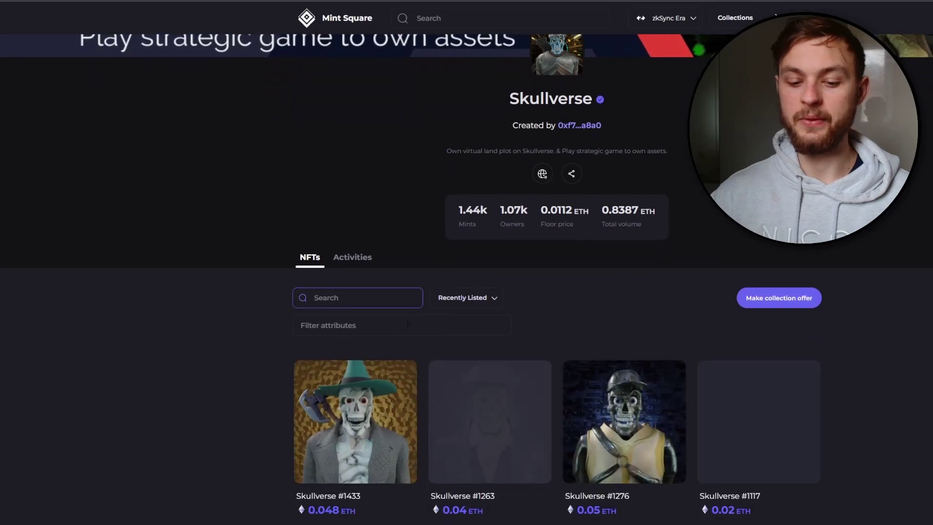
{"action": "scroll", "coordinate": [408, 324], "scroll_direction": "down", "scroll_amount": 2}
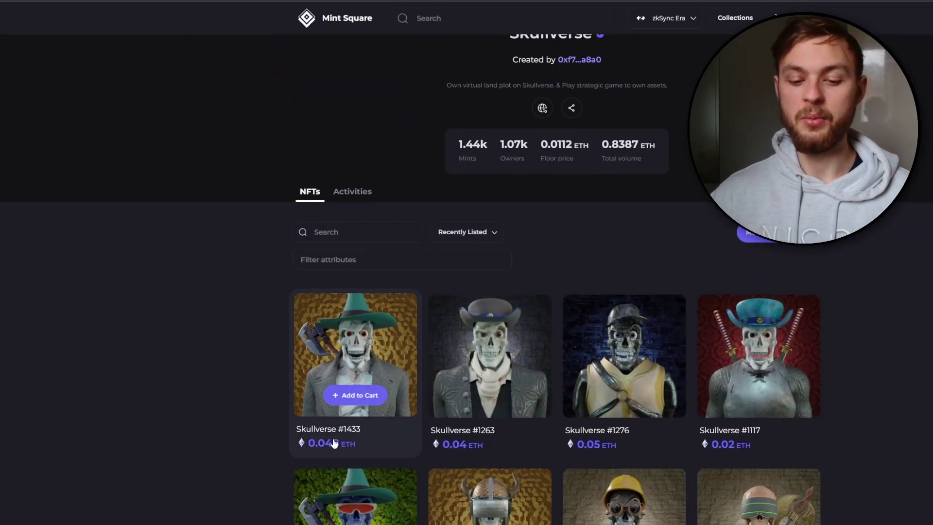
{"action": "left_click", "coordinate": [350, 355]}
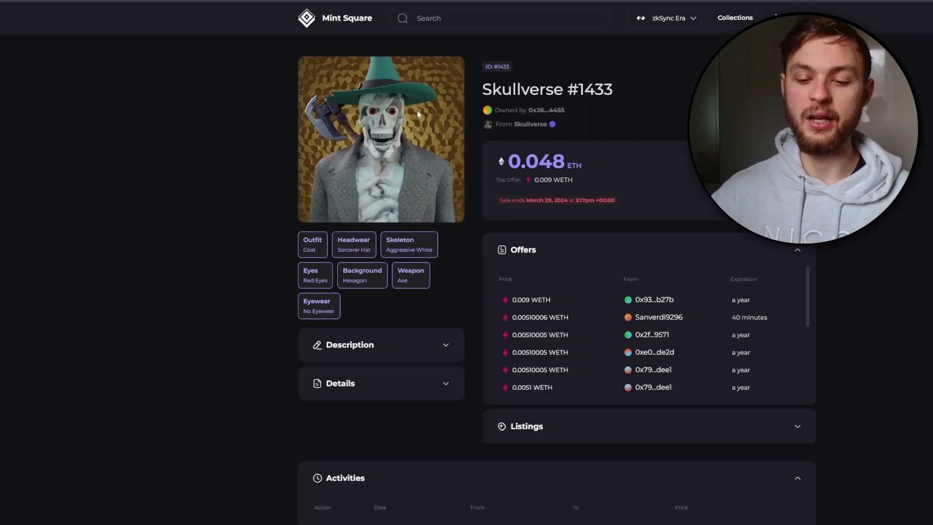
{"action": "left_click", "coordinate": [331, 19]}
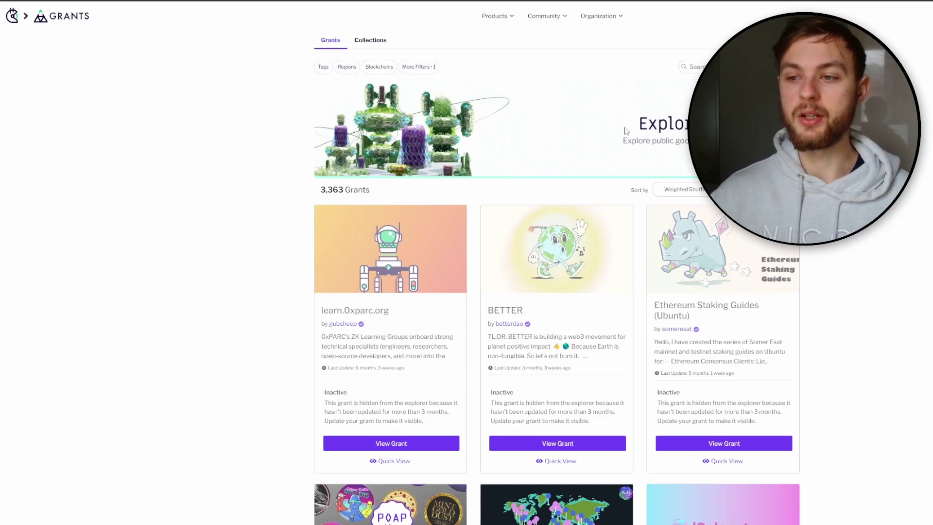
Sort the 3,363 grants by Trending, bringing Matching Pool Fund and zkRollups.xyz to the top
{"action": "left_click", "coordinate": [681, 189]}
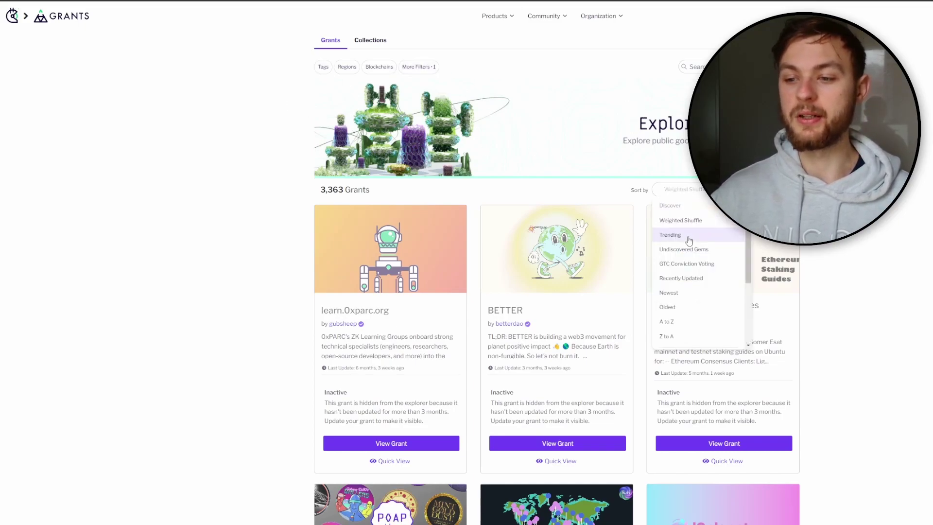
{"action": "left_click", "coordinate": [688, 237]}
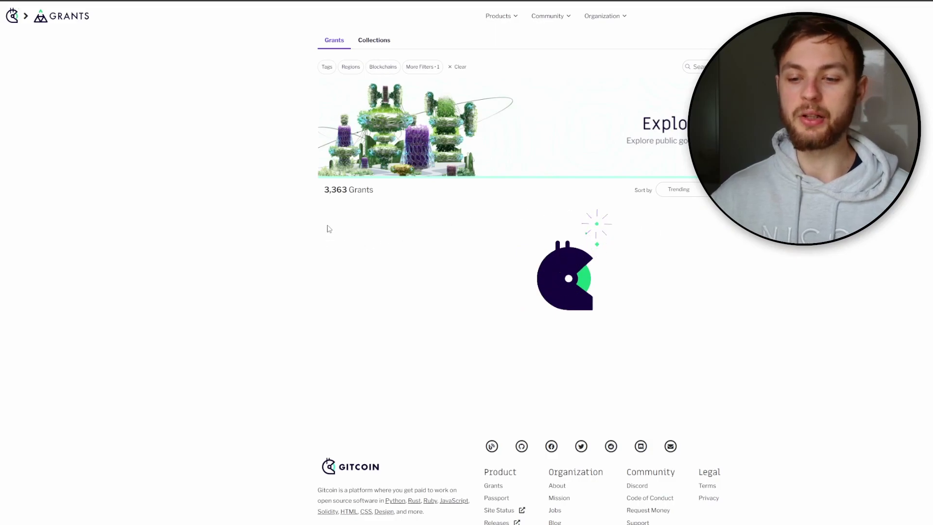
{"action": "scroll", "coordinate": [340, 253], "scroll_direction": "down", "scroll_amount": 2}
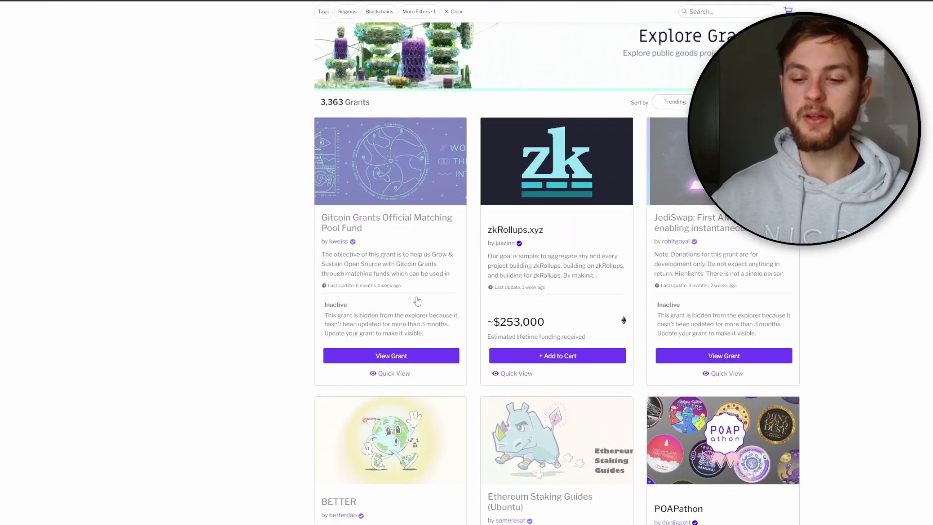
{"action": "scroll", "coordinate": [486, 364], "scroll_direction": "up", "scroll_amount": 2}
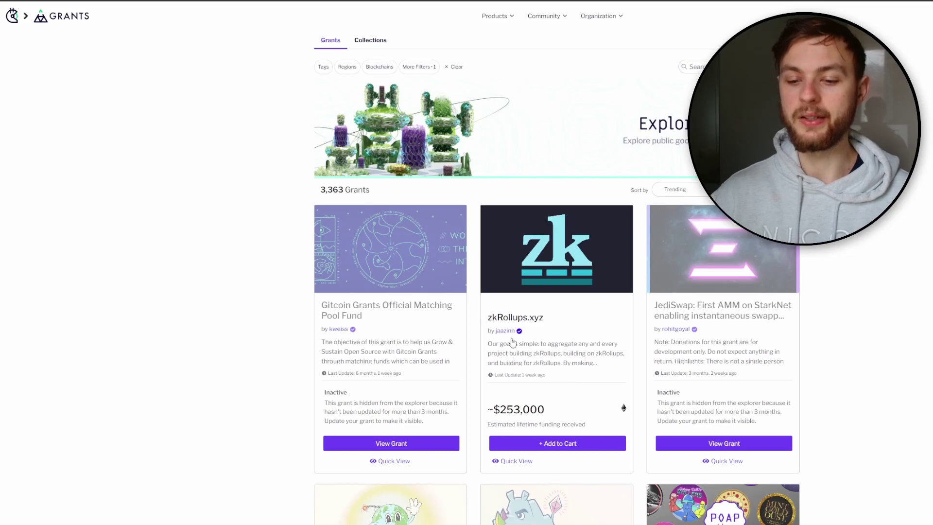